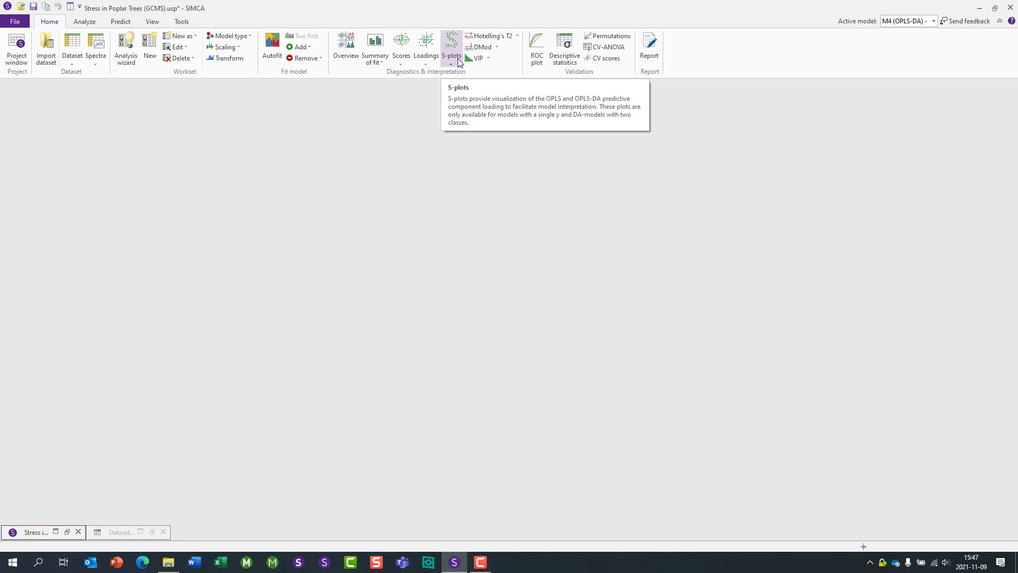
click(452, 55)
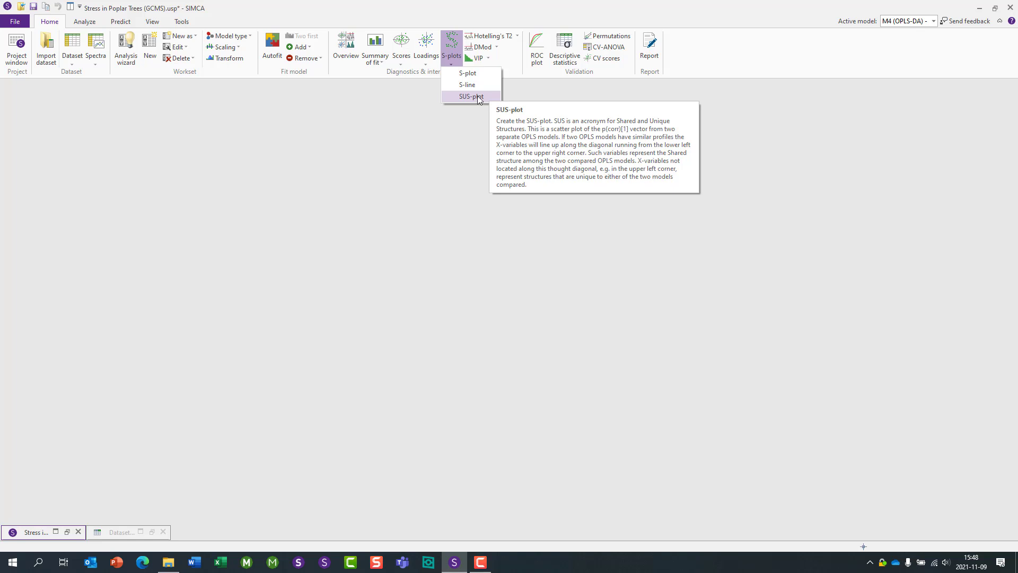
click(436, 87)
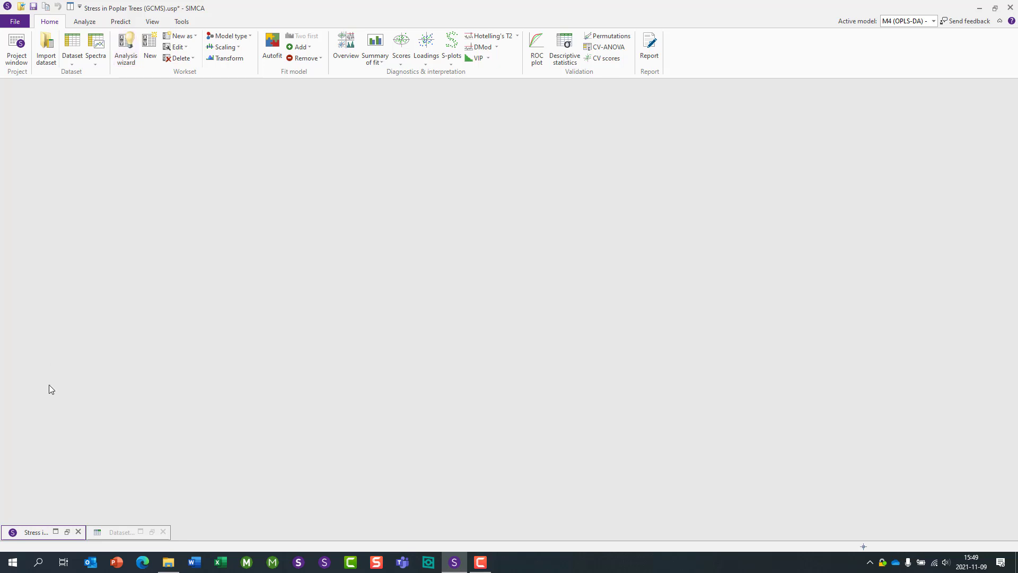
- Restore the dataset window and highlight the WT, L5 and 2B observation groups in turn
click(153, 532)
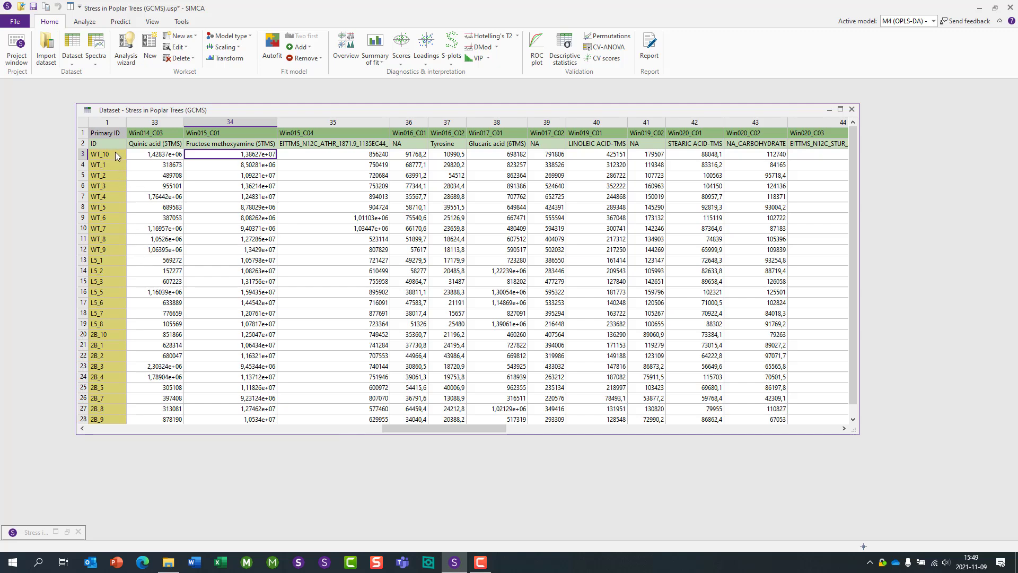
drag(113, 152, 112, 250)
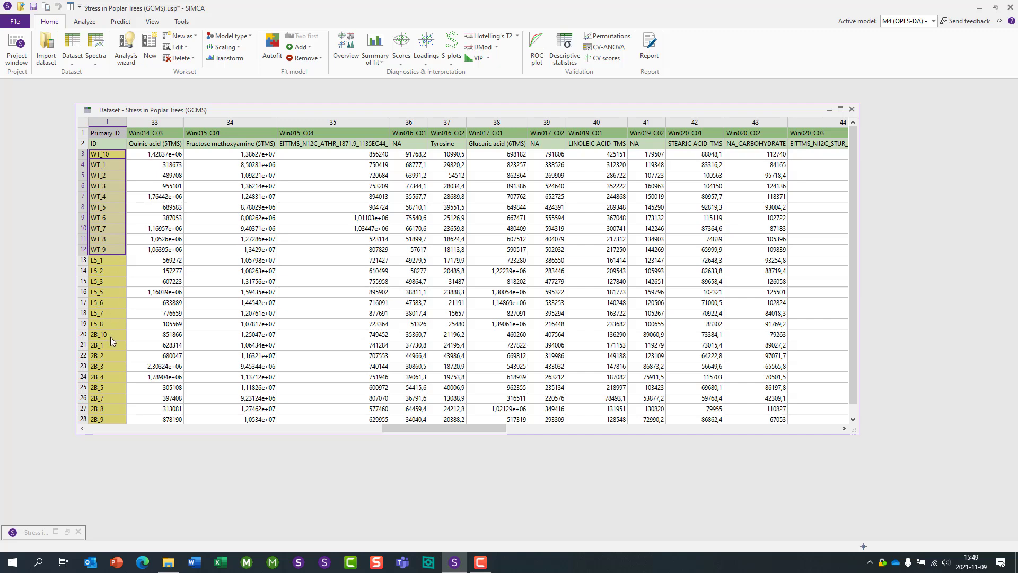
drag(111, 334, 114, 417)
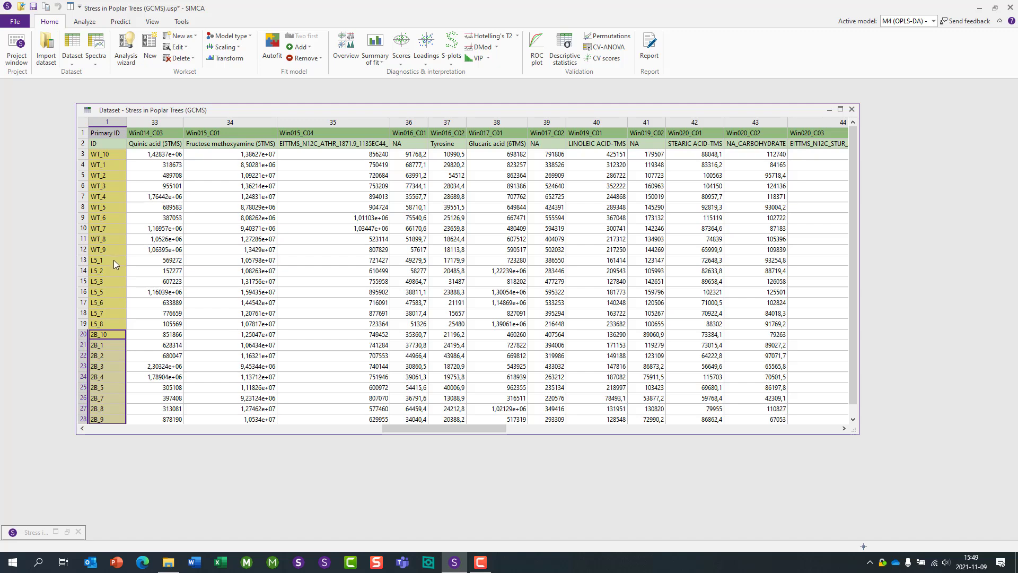
drag(115, 260, 117, 323)
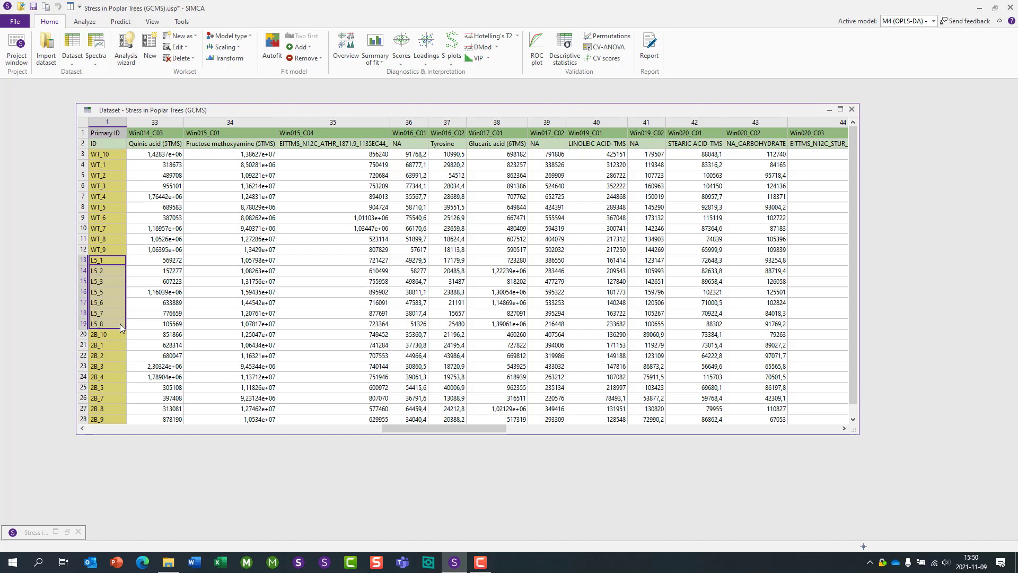
drag(115, 156, 106, 242)
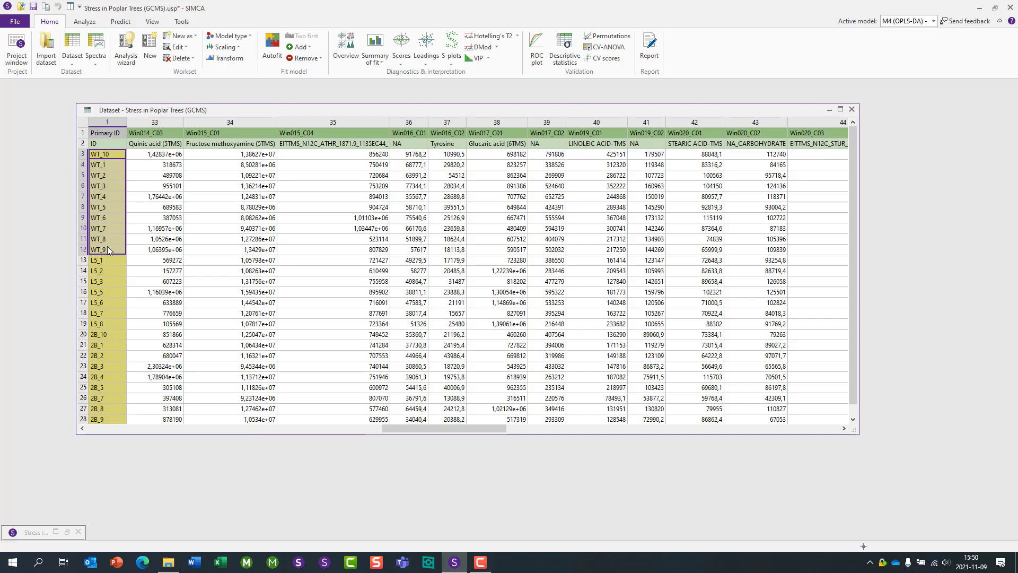
click(109, 257)
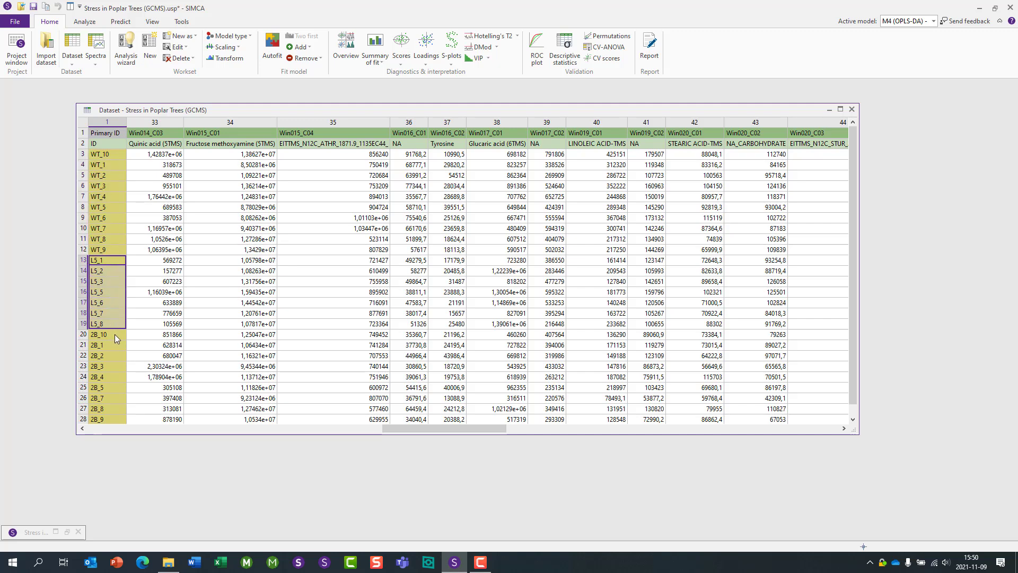
drag(114, 334, 113, 425)
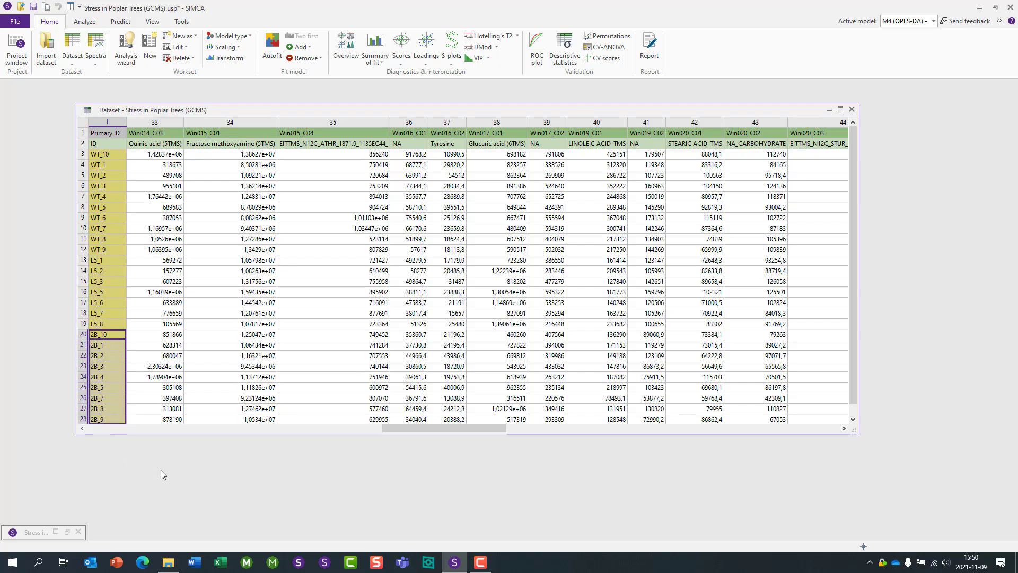
- Open the project window and review the OPLS-DA models M2 and M4 by selecting each in turn
click(32, 535)
click(39, 436)
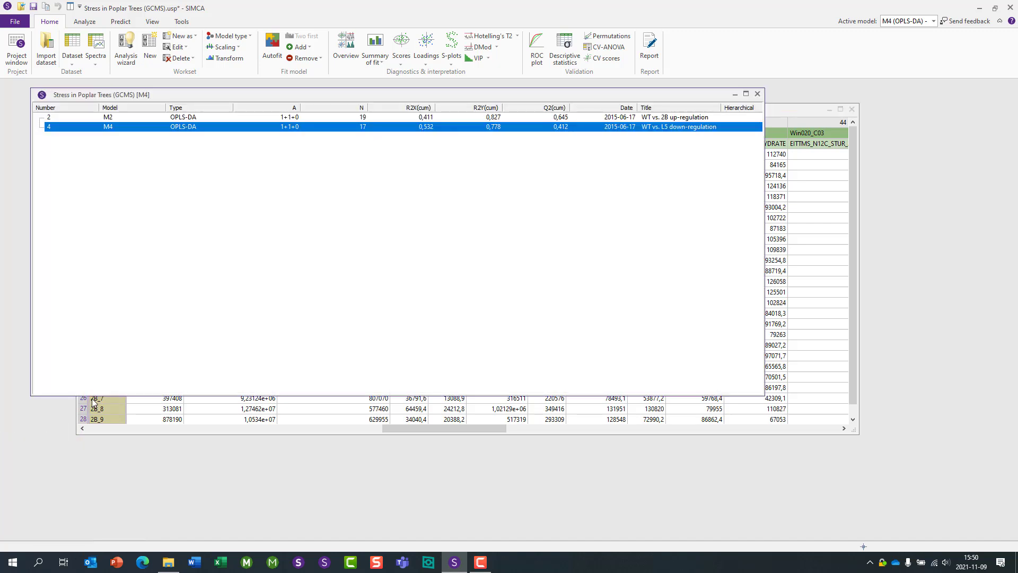
click(186, 118)
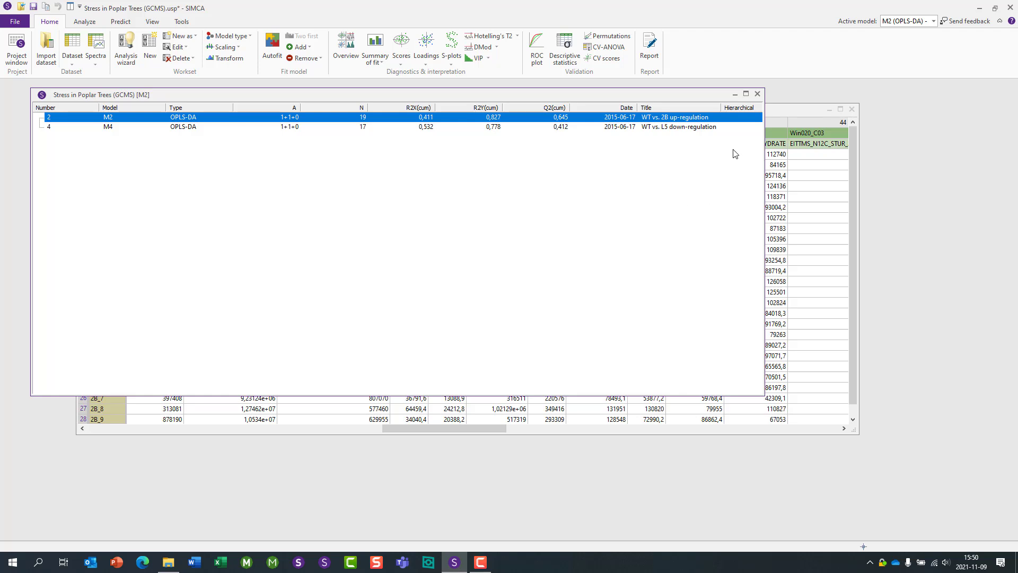
click(717, 127)
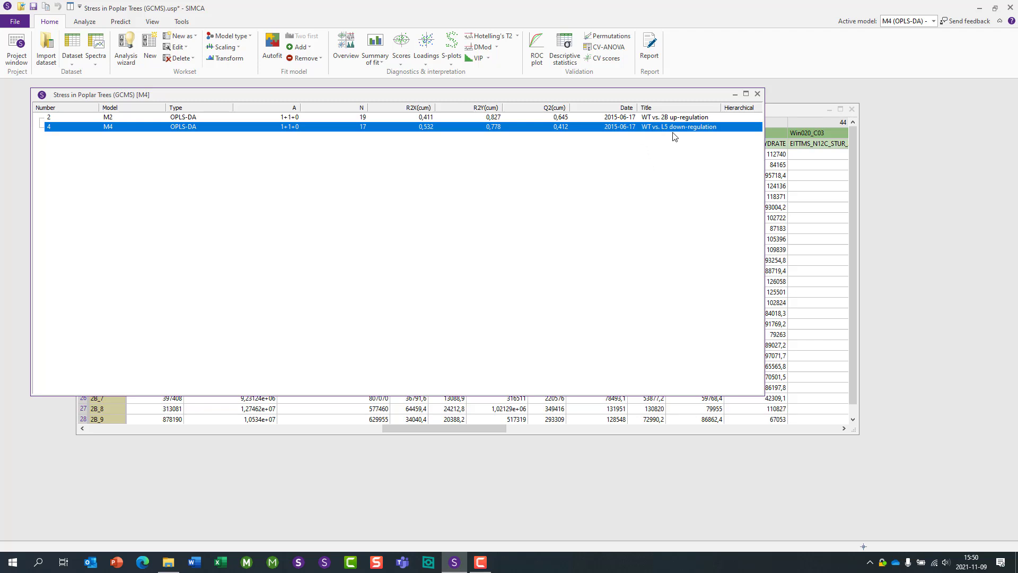
click(706, 115)
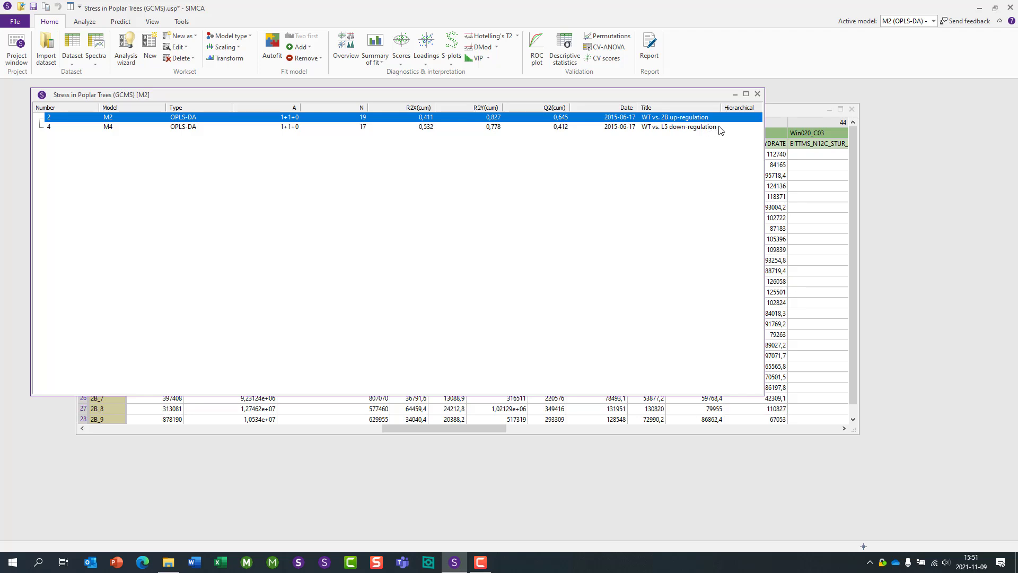
click(296, 126)
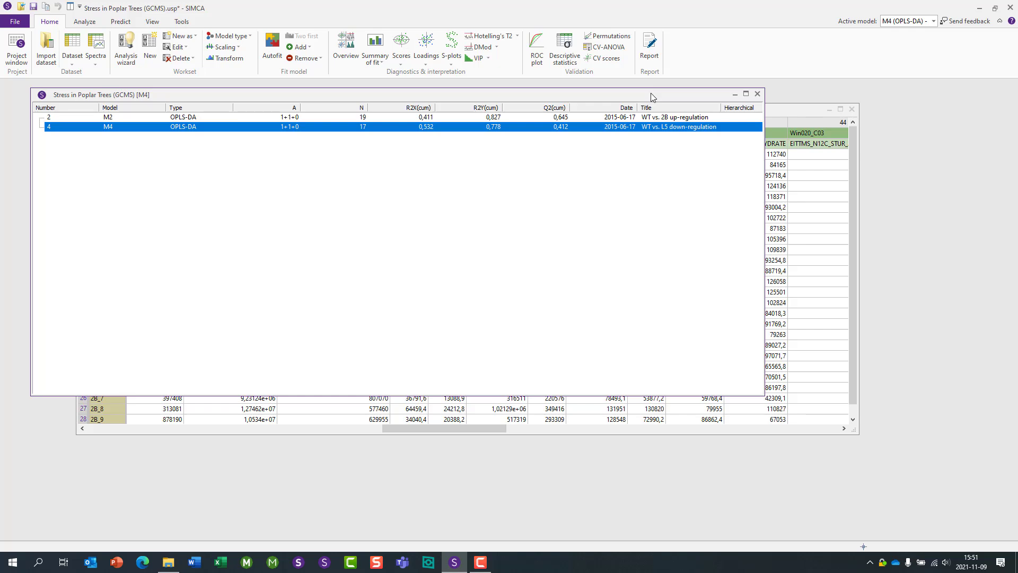
- Minimize the project and dataset windows and set the active model to M2
click(735, 94)
click(829, 109)
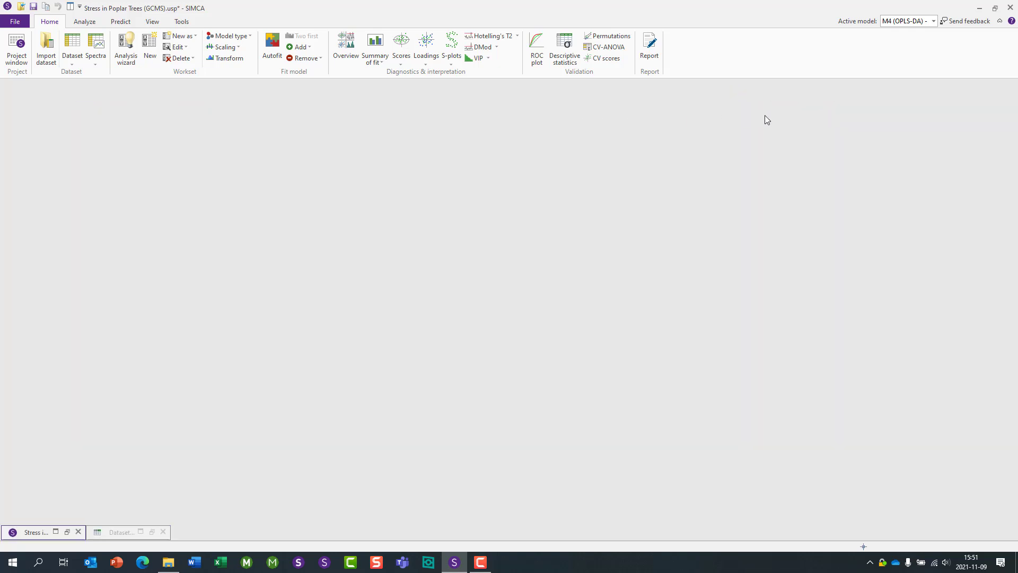
click(933, 21)
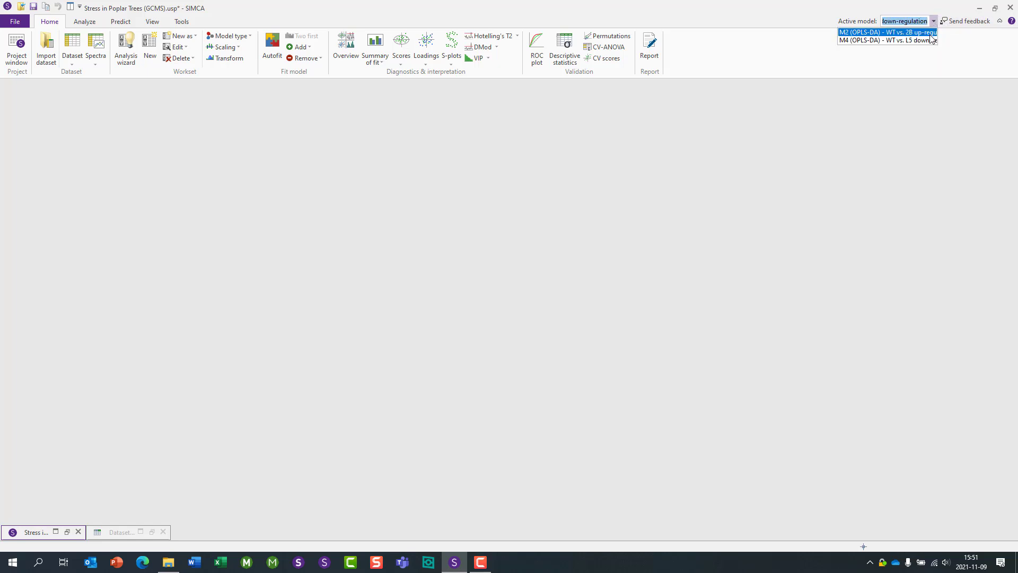
click(929, 33)
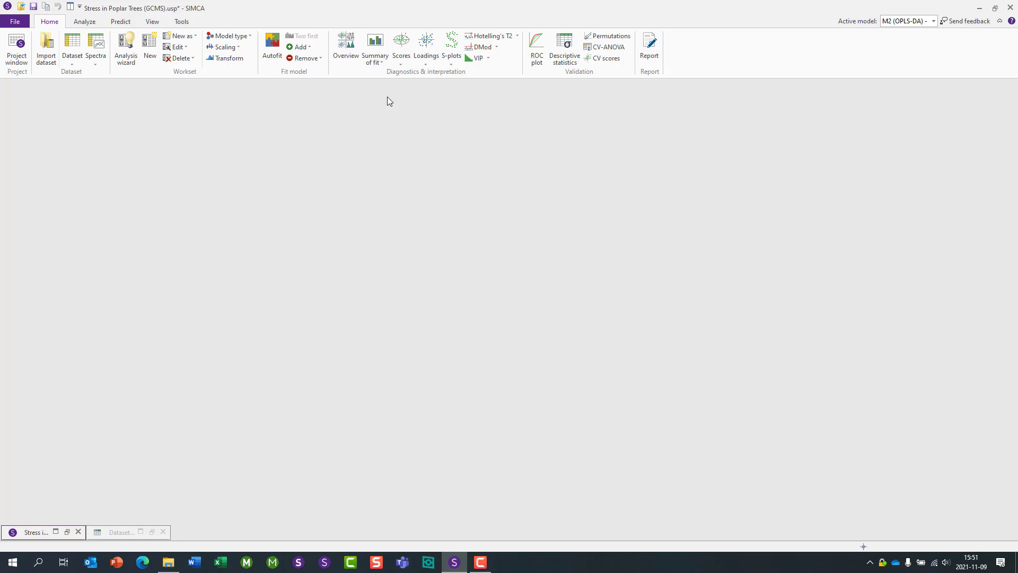
- Open the Scores plot for model M2
click(401, 44)
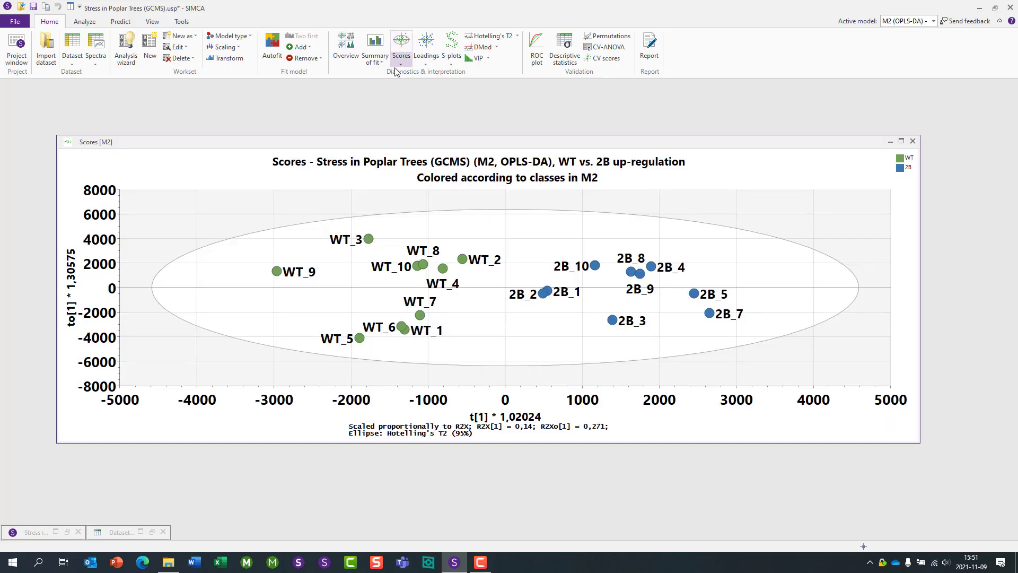
drag(412, 143, 389, 104)
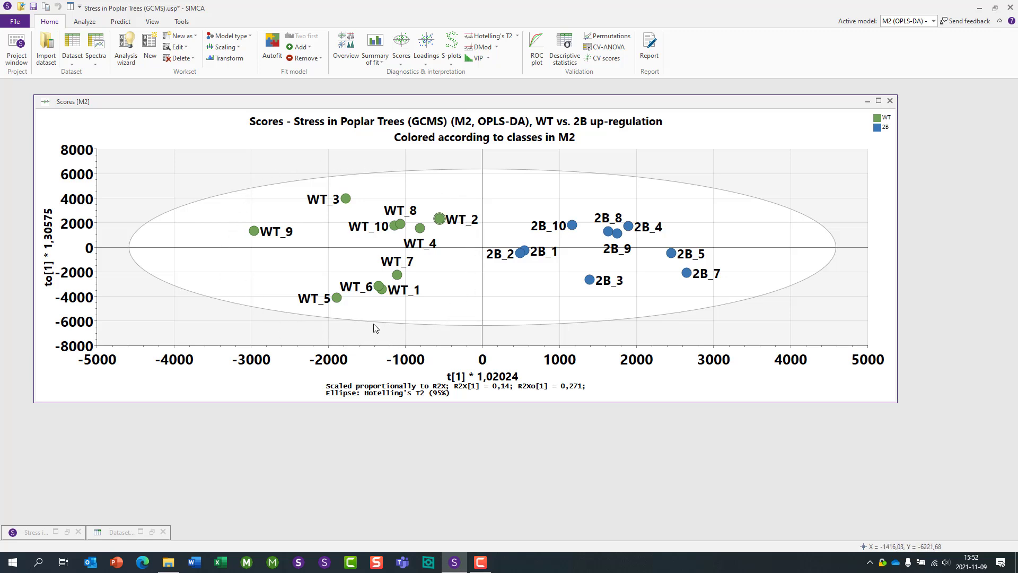
scroll(454, 326, up, 1)
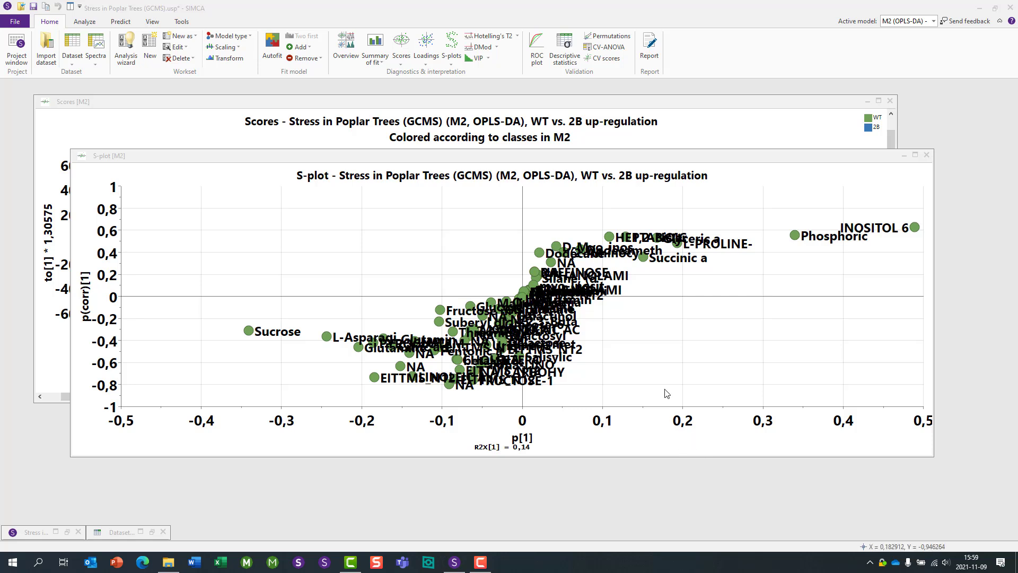
- Create an S-line plot for model M2, then minimize its window
click(451, 64)
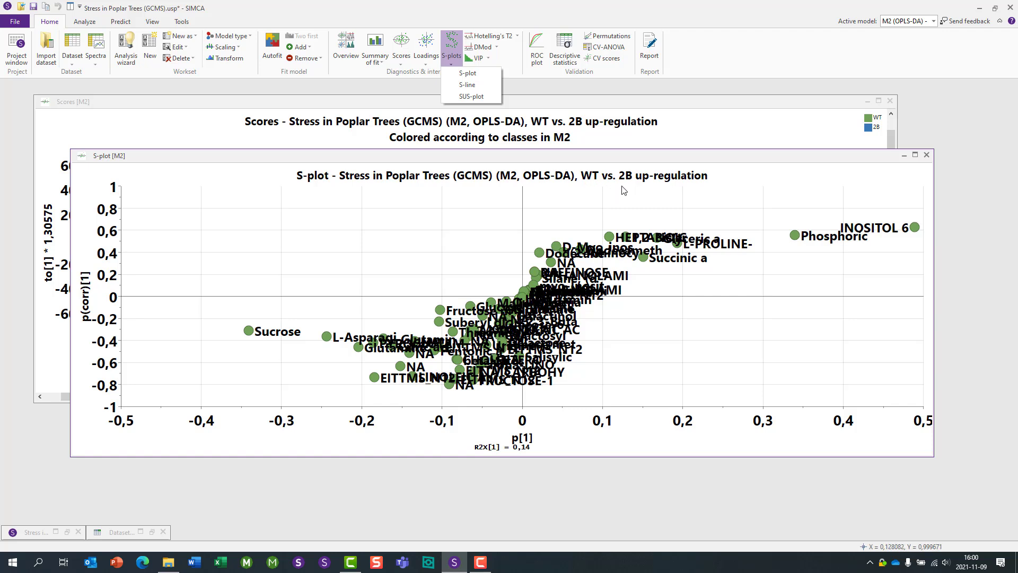
click(485, 85)
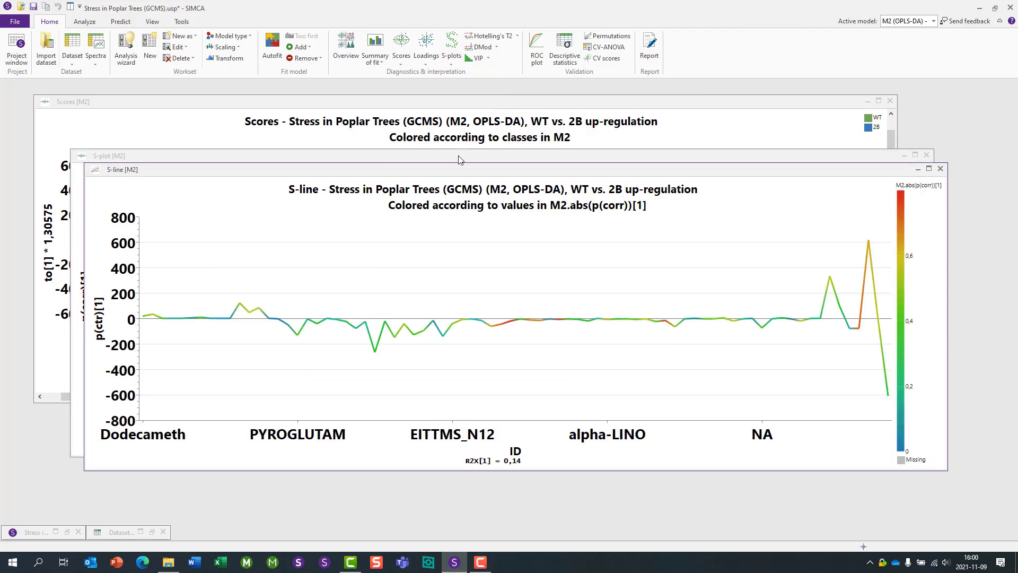
drag(460, 164, 461, 108)
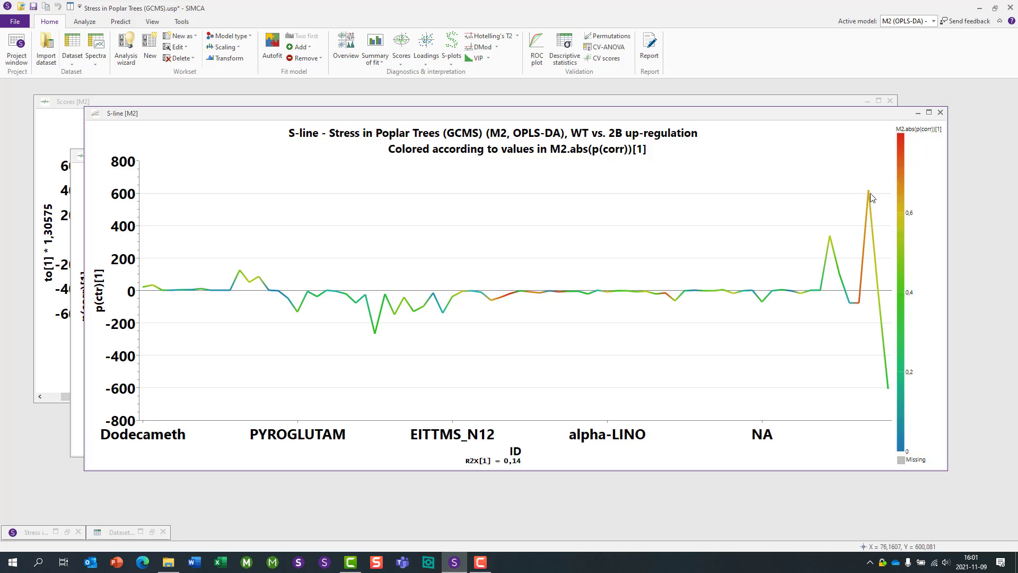
mouse_move(871, 199)
click(918, 113)
- Minimize the M2 S-plot and Scores plot windows
click(452, 59)
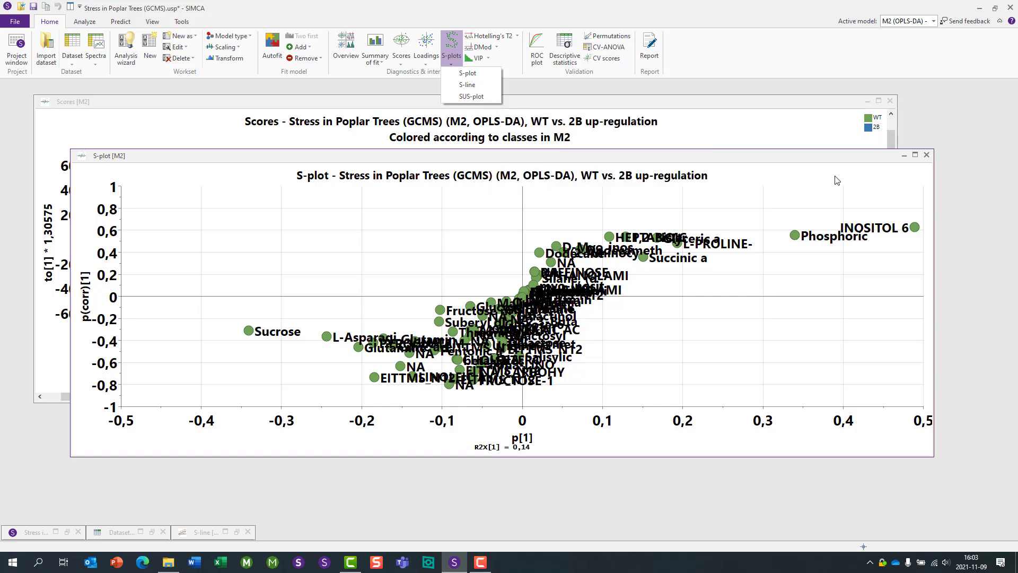
click(900, 156)
click(901, 155)
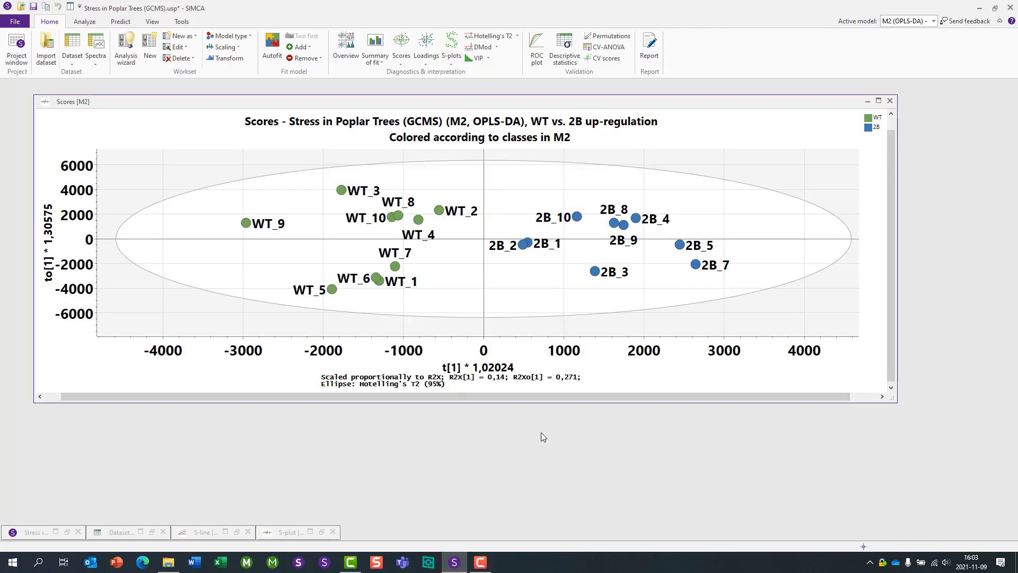
click(869, 100)
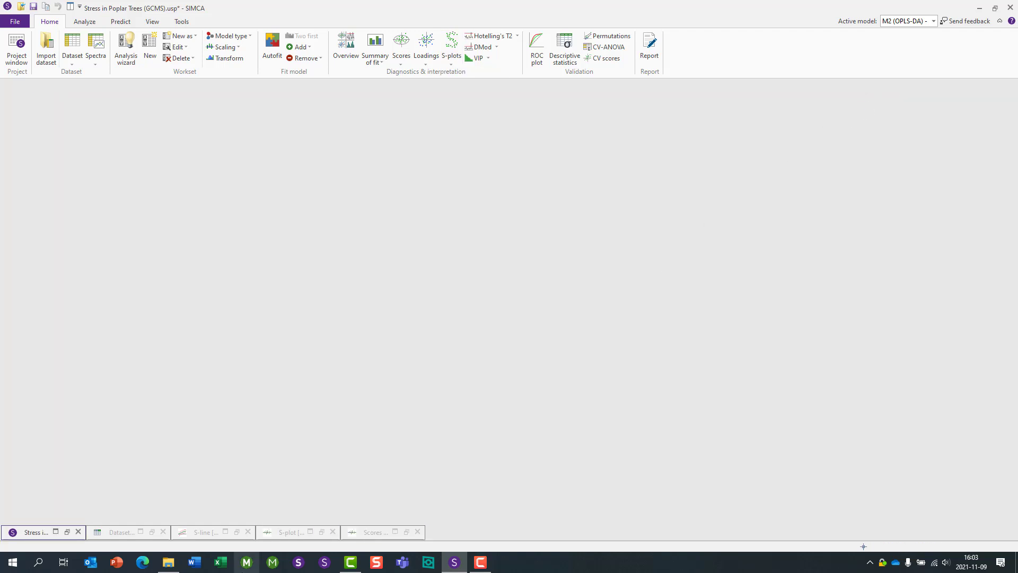
- Restore the project window and make M4 the active model
click(27, 531)
click(51, 440)
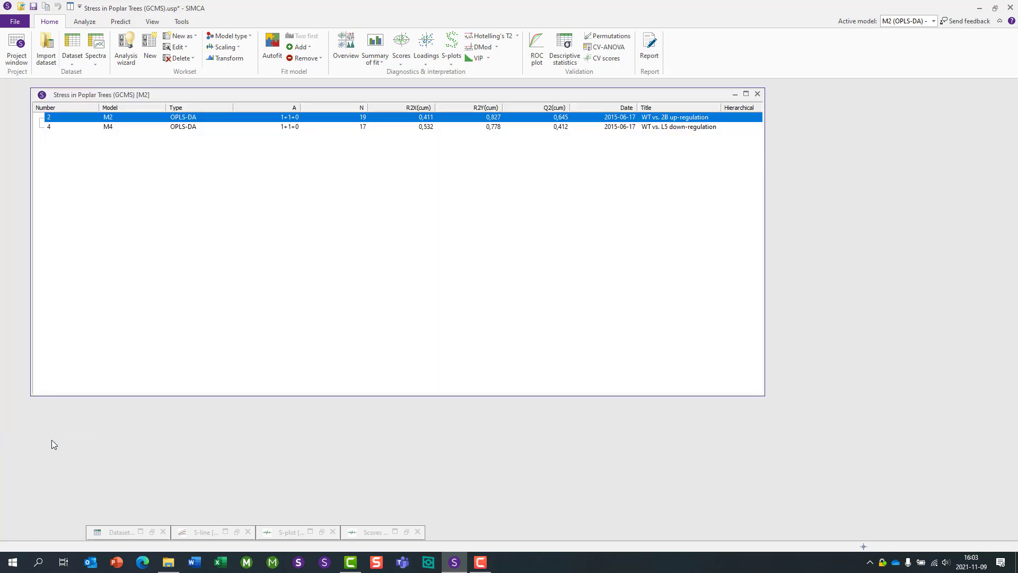
click(294, 128)
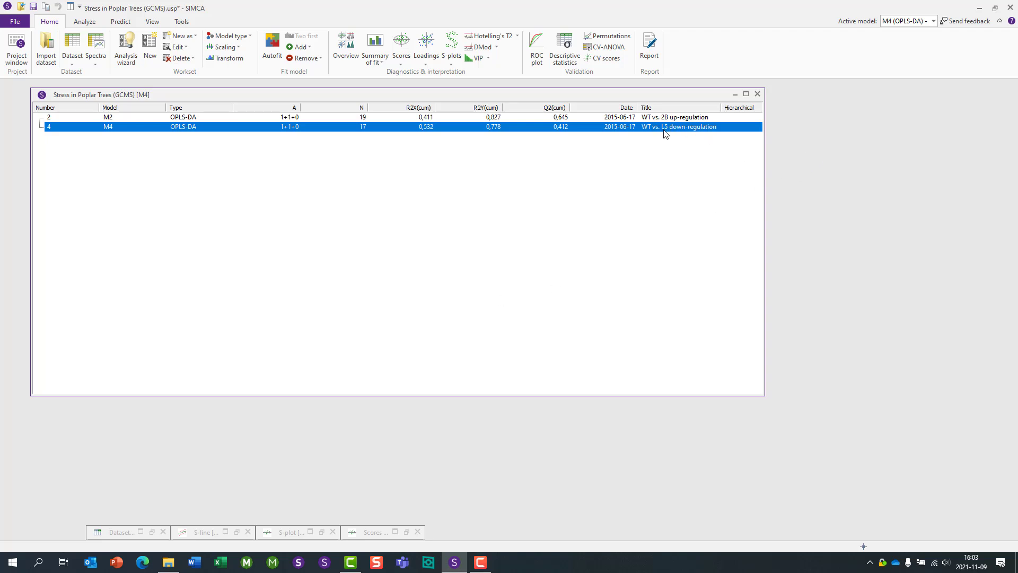
click(684, 117)
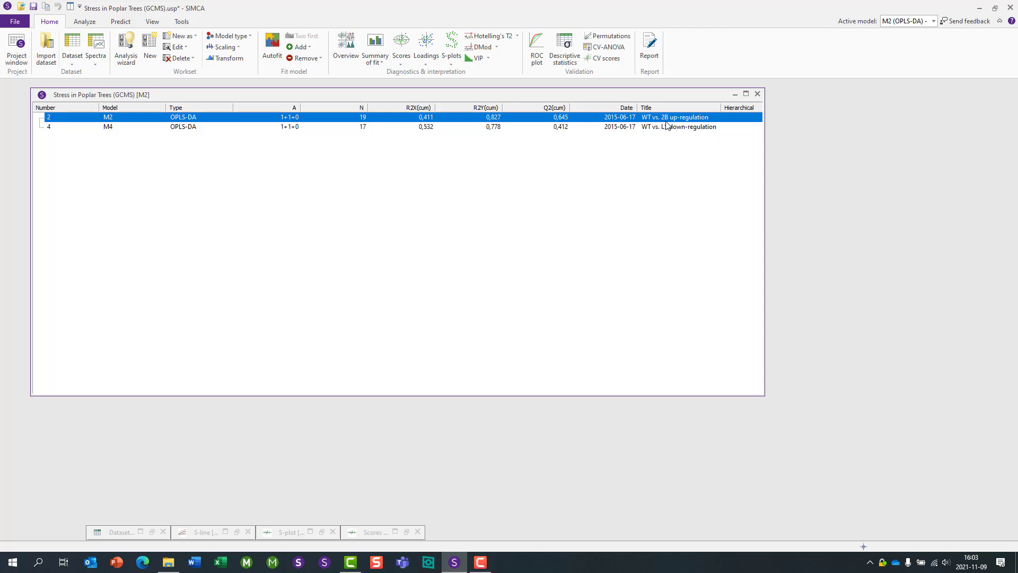
click(360, 128)
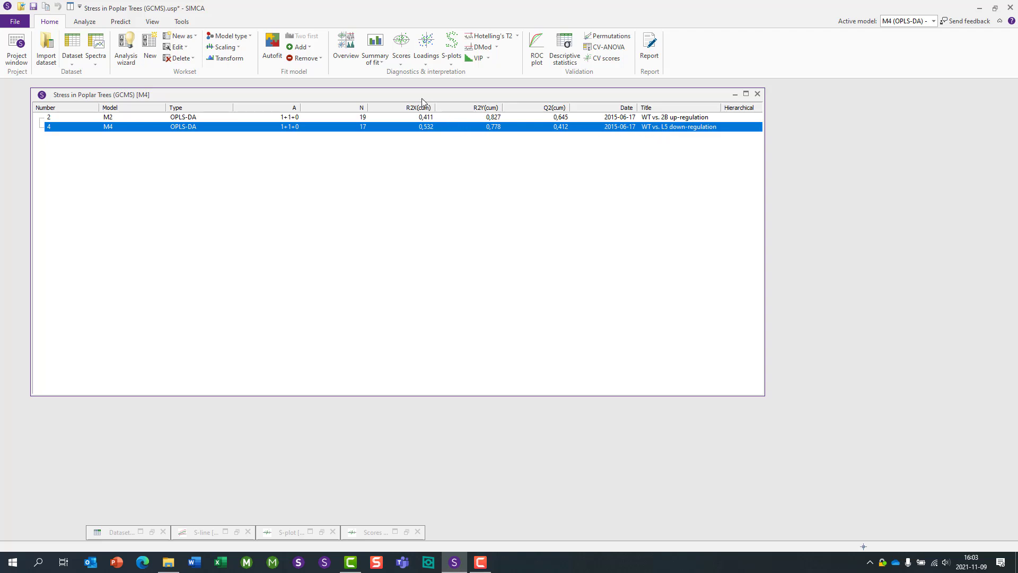
- Open the Scores plot and the S-plot for model M4
click(402, 44)
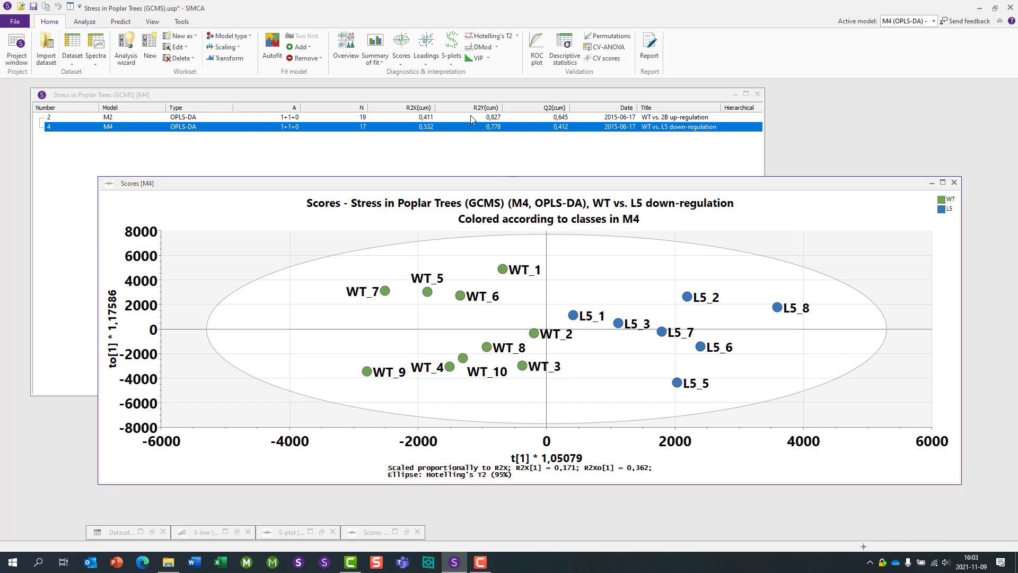
click(452, 62)
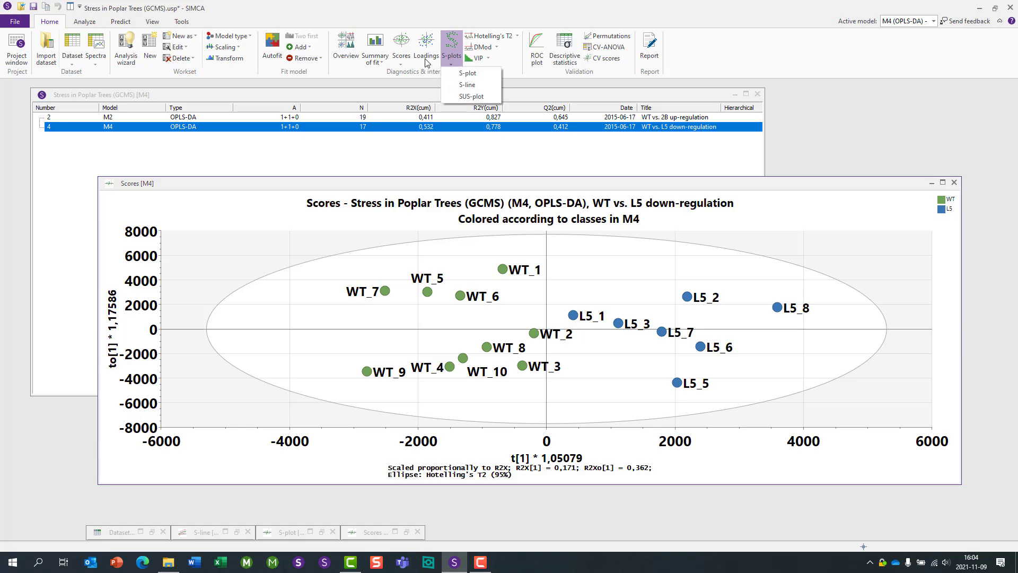
click(461, 72)
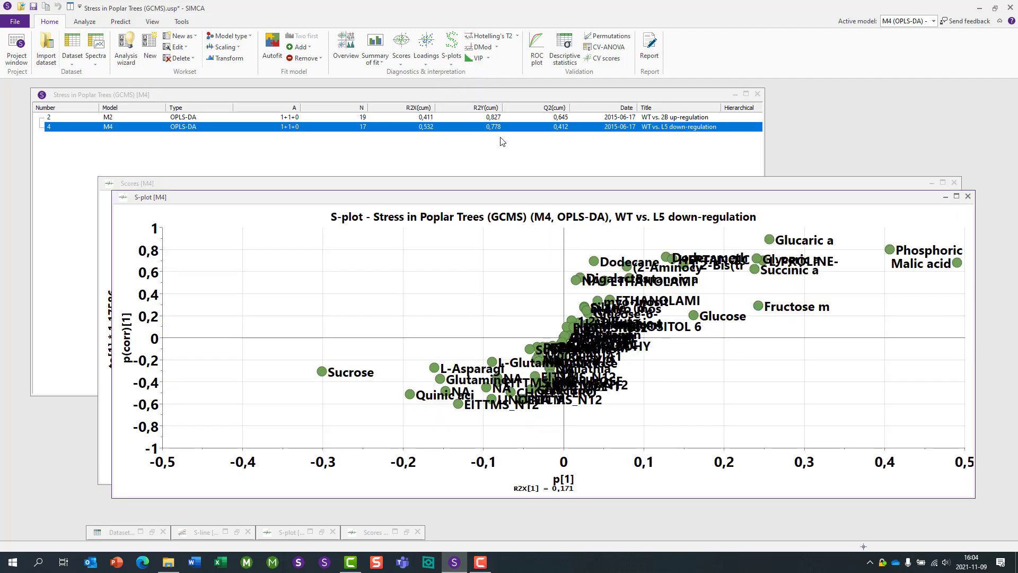
drag(476, 199, 451, 150)
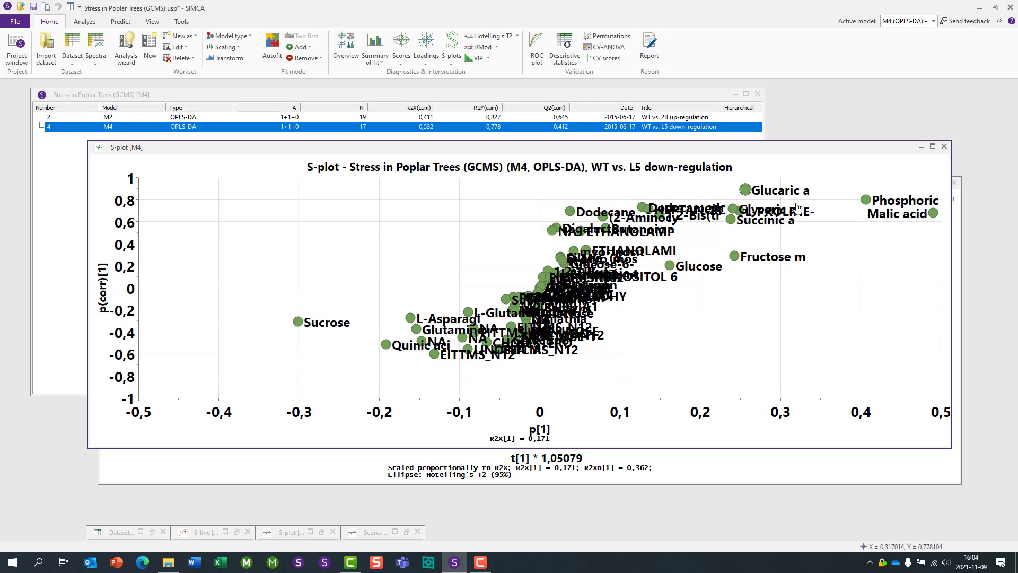
click(957, 237)
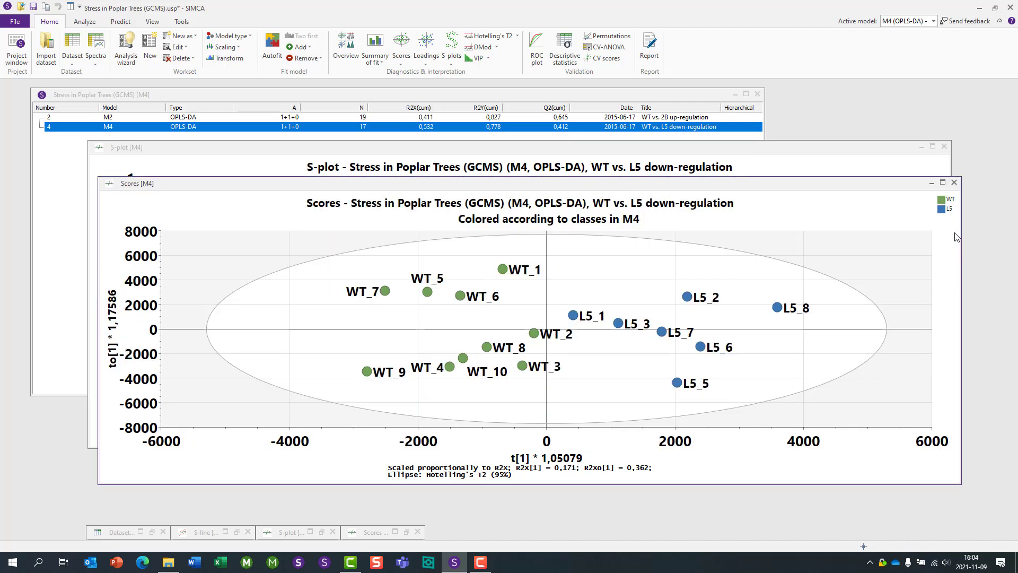
- Minimize the M4 Scores plot window and the project window
click(932, 182)
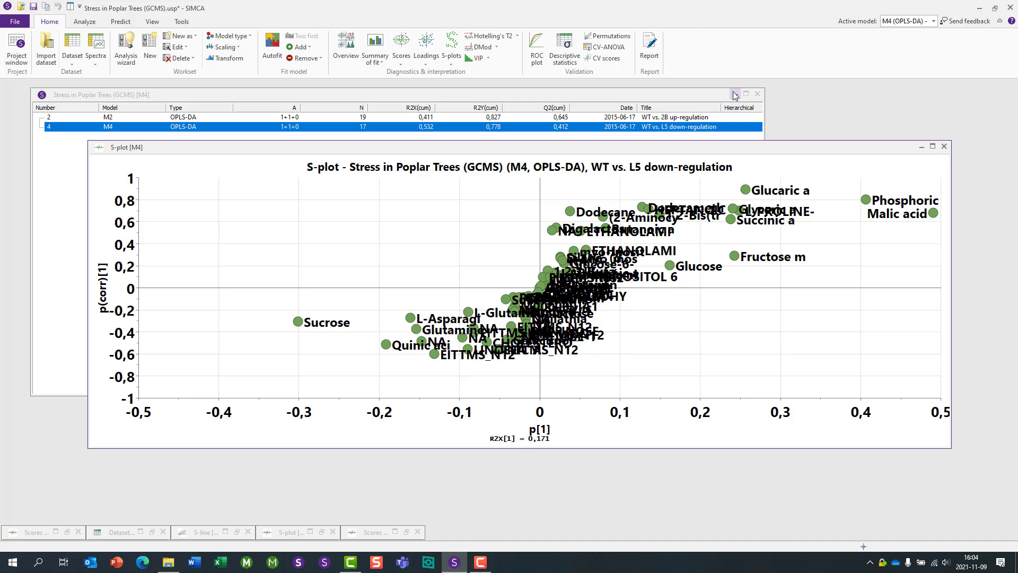
click(735, 95)
- Switch the active model to M2 (OPLS-DA)
click(453, 64)
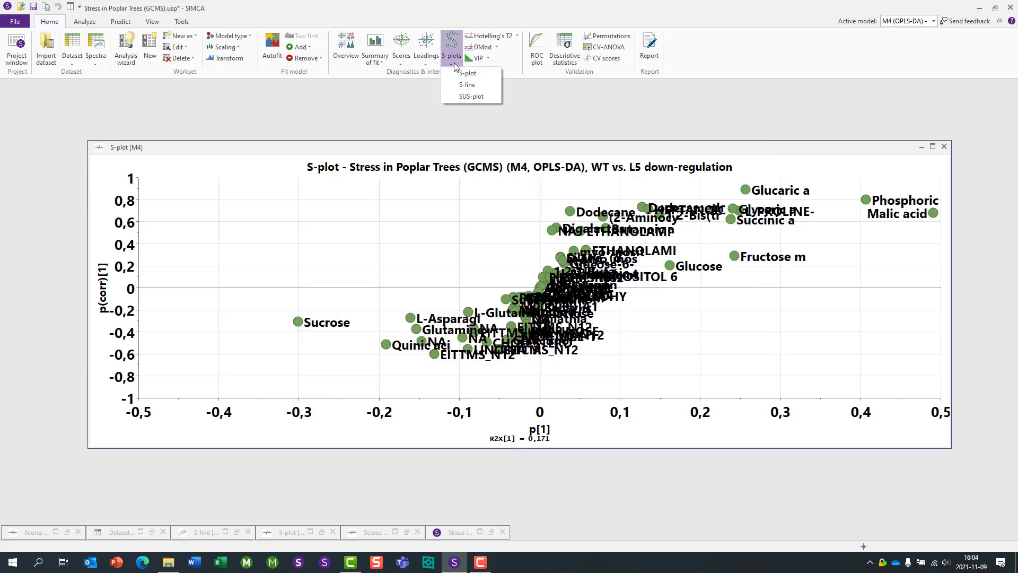
click(933, 23)
click(917, 32)
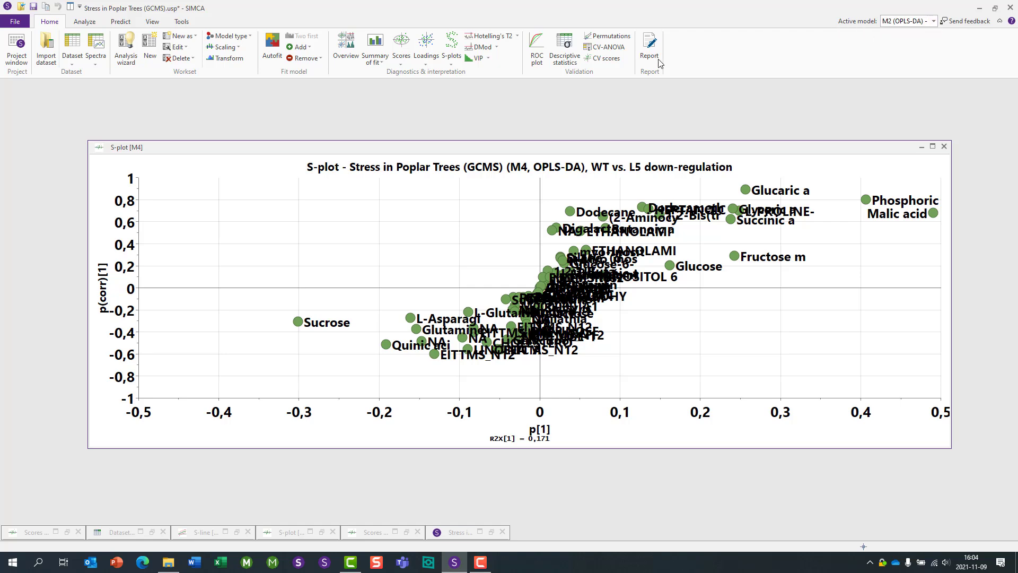
- Create an S-plot for model M2
click(454, 64)
click(472, 79)
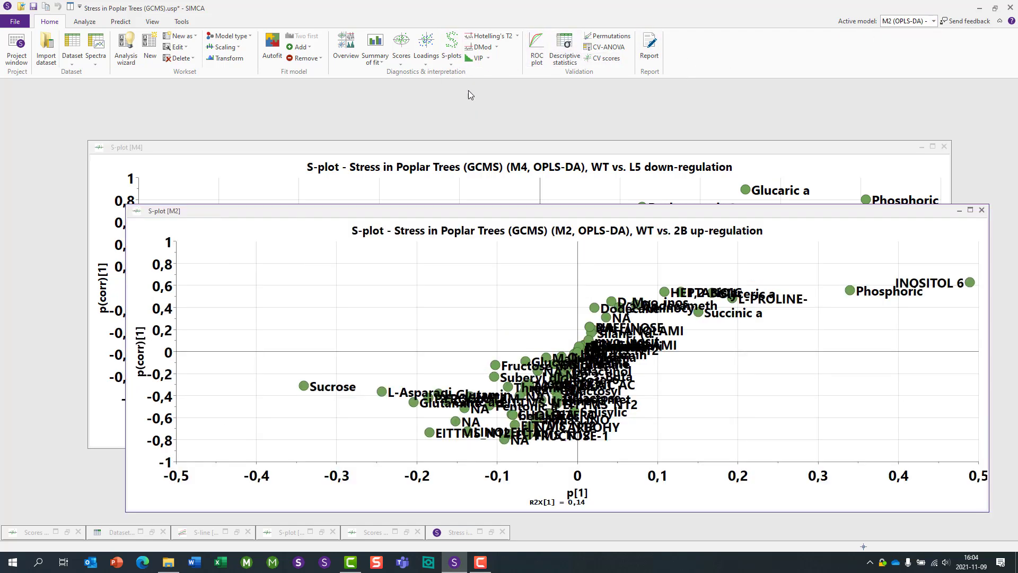
- Tile the M2 and M4 S-plot windows side by side
click(70, 8)
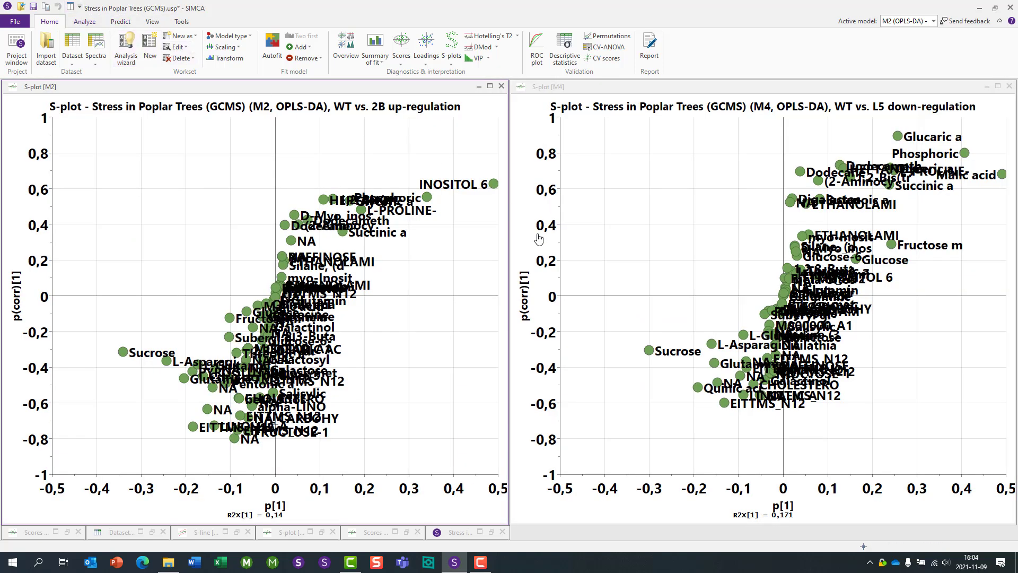
click(539, 239)
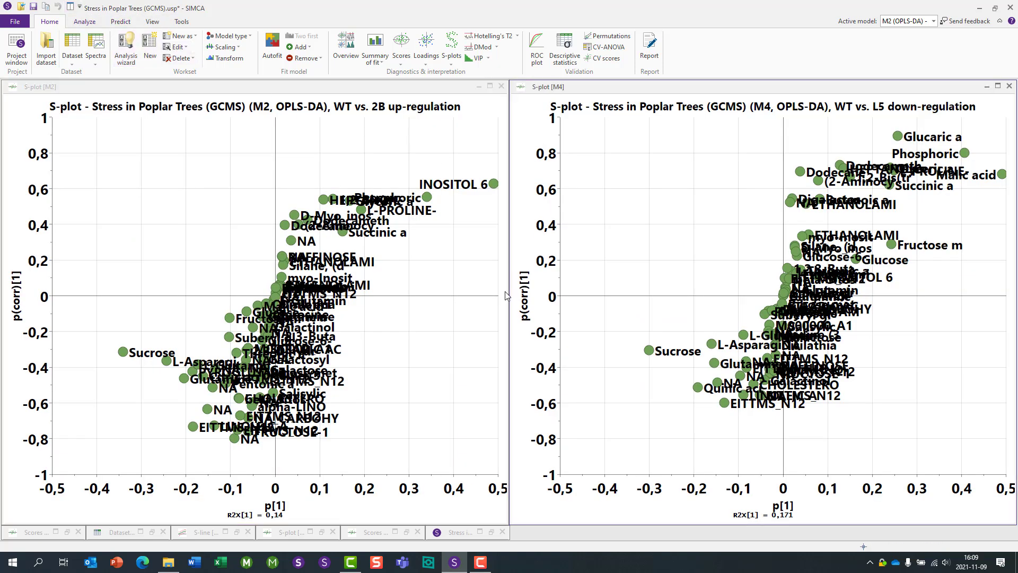
click(318, 92)
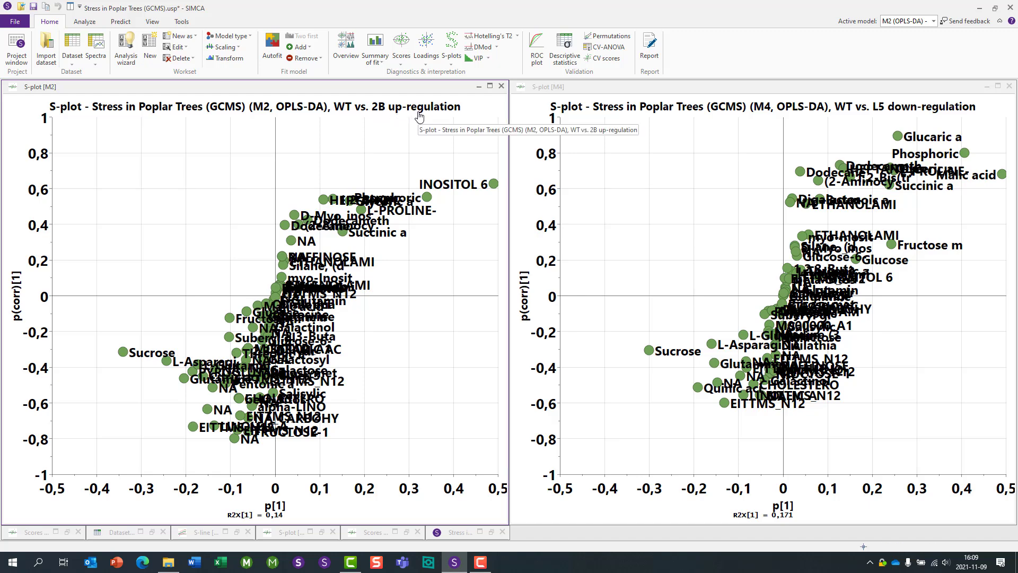
click(666, 94)
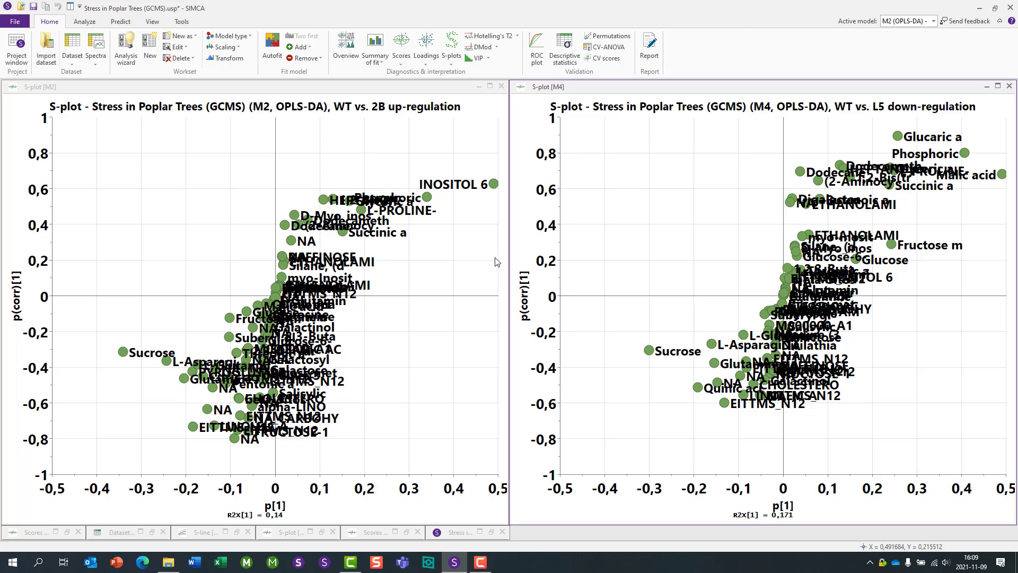
- Create a SUS-plot with model M2 on the X axis and M4 on the Y axis
click(454, 64)
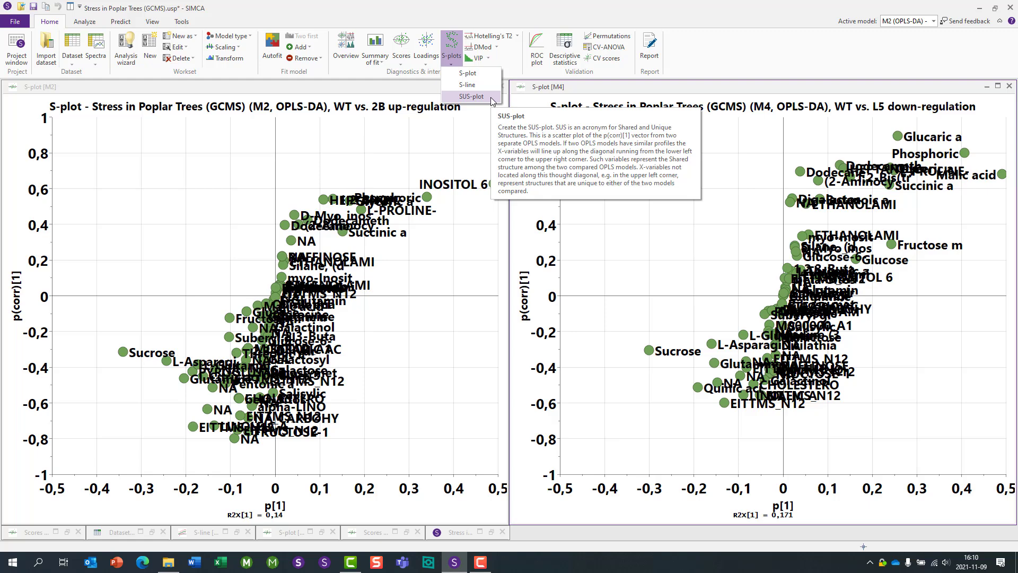
click(471, 96)
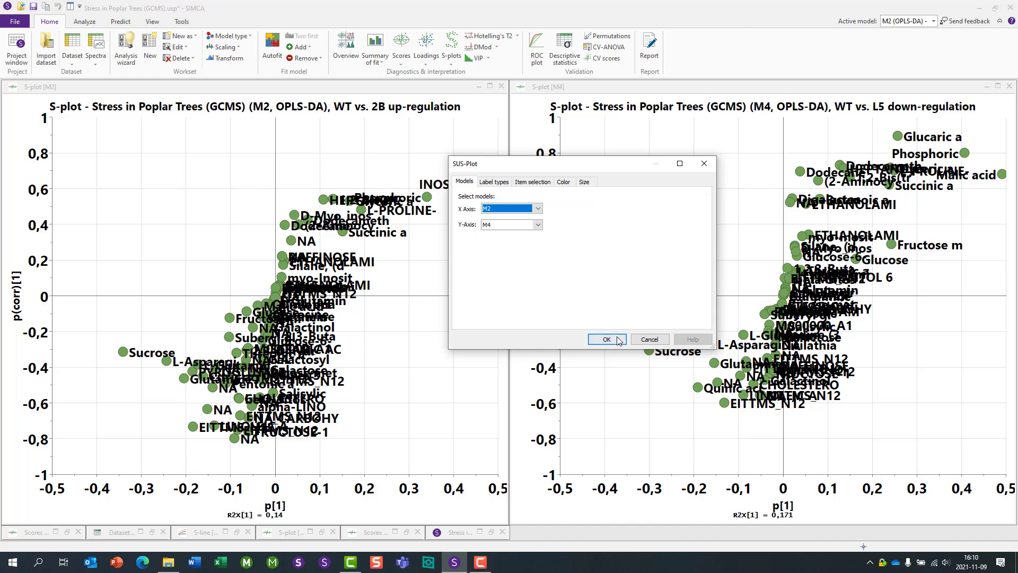
click(598, 338)
- Arrange the windows so both S-plots stack beside the SUS-plot
drag(487, 239, 390, 93)
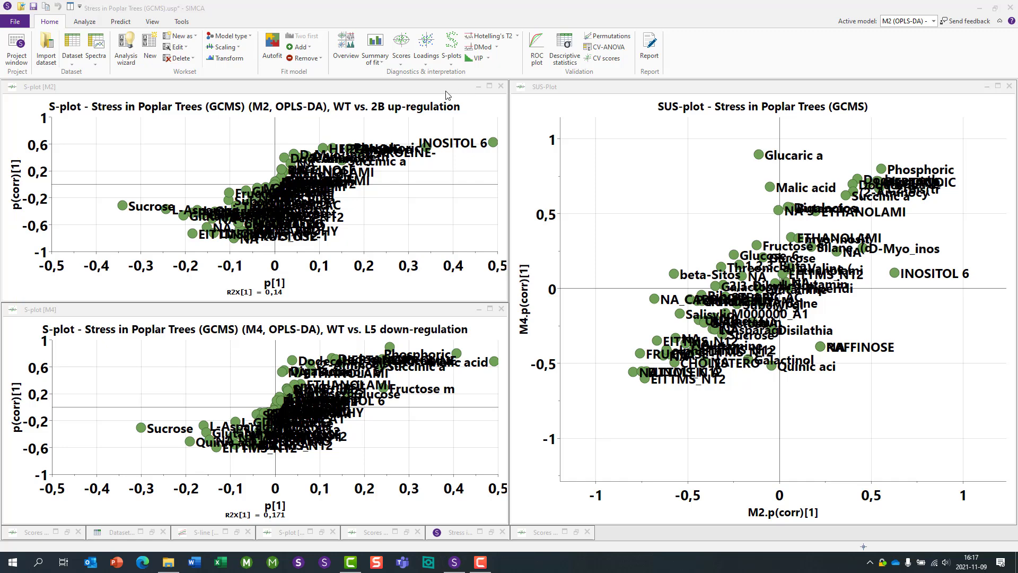
click(447, 95)
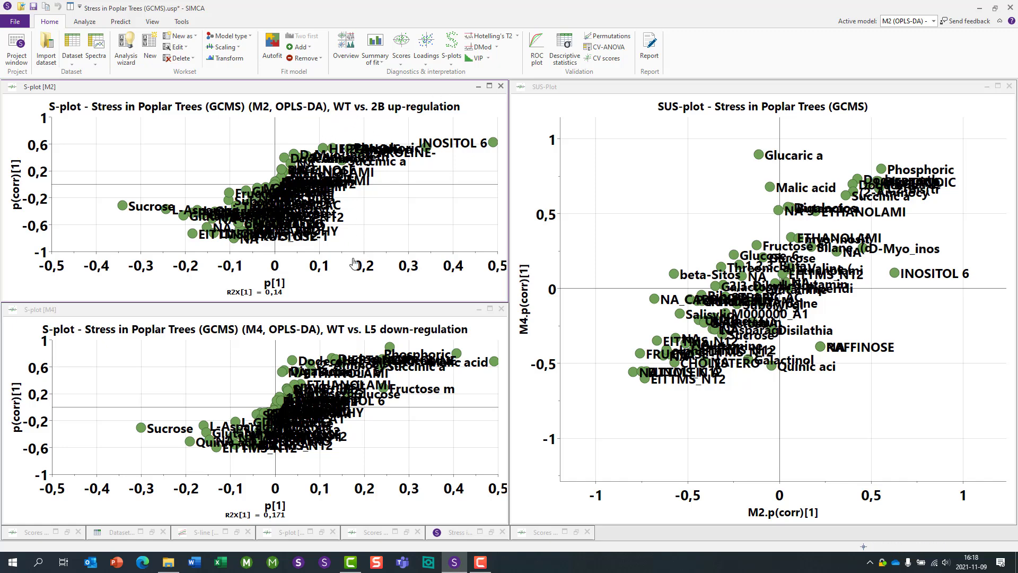
click(362, 312)
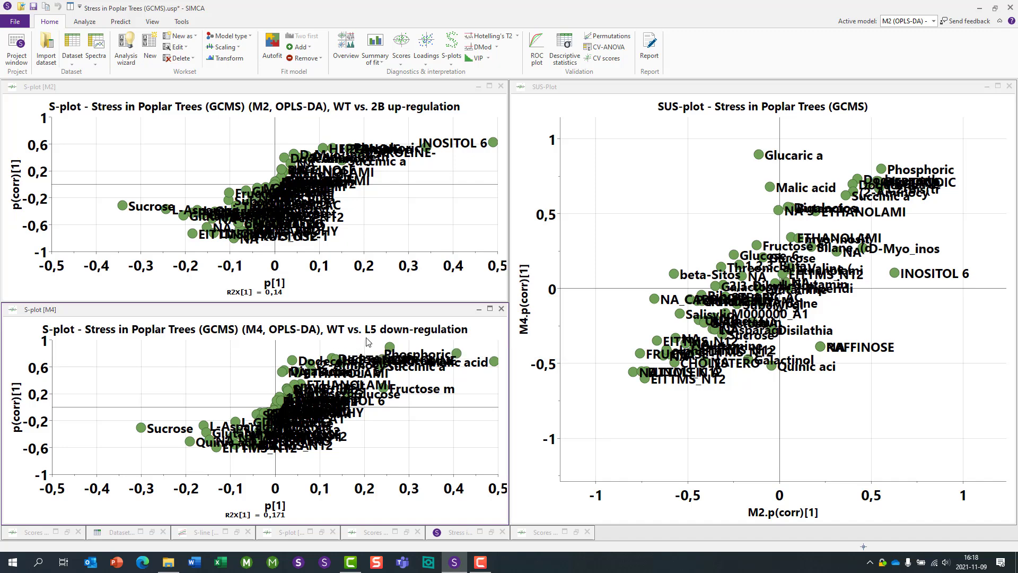
click(620, 90)
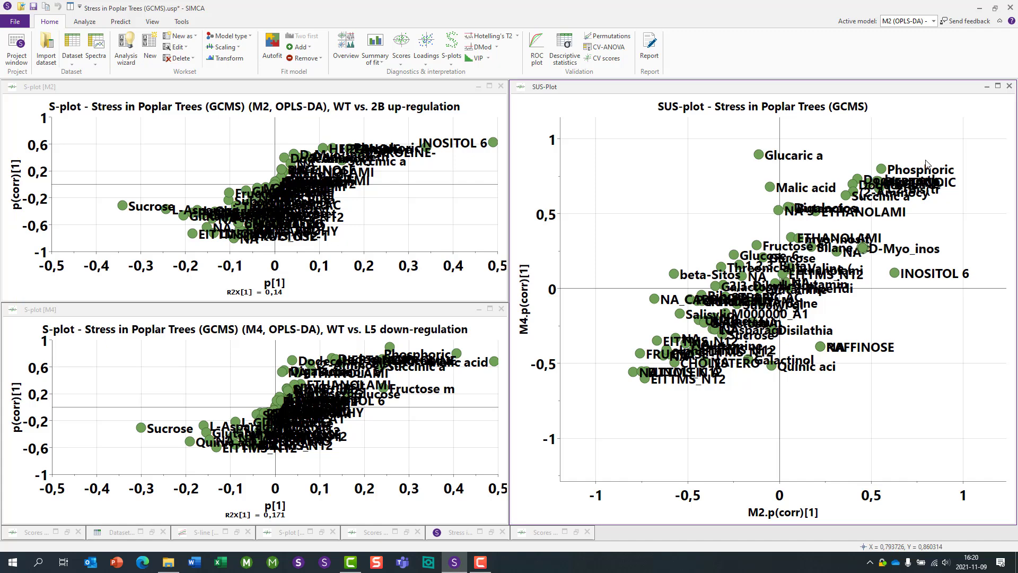
- Mark INOSITOL 6 in the SUS-plot to locate it in both S-plots
click(894, 273)
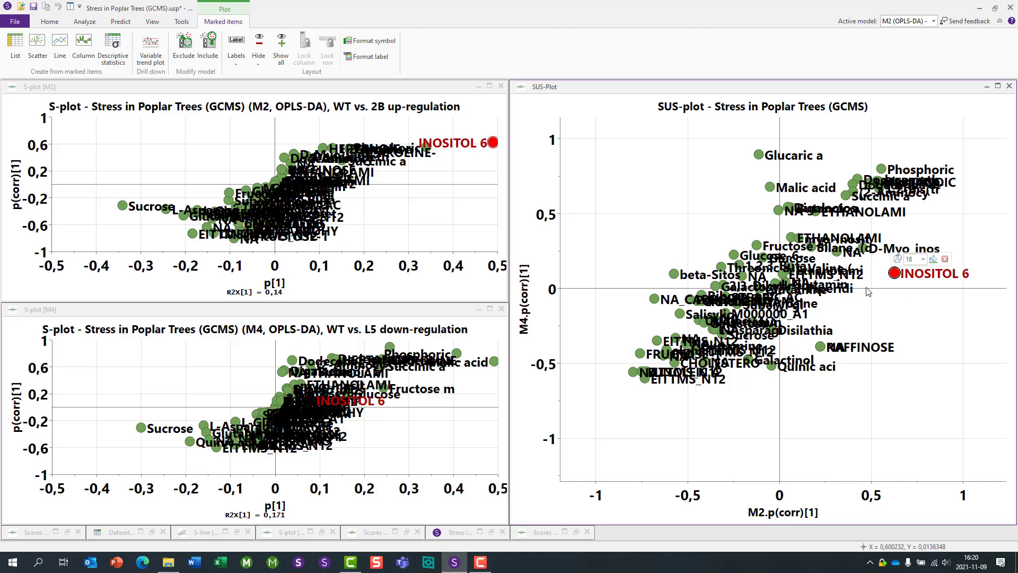
mouse_move(497, 145)
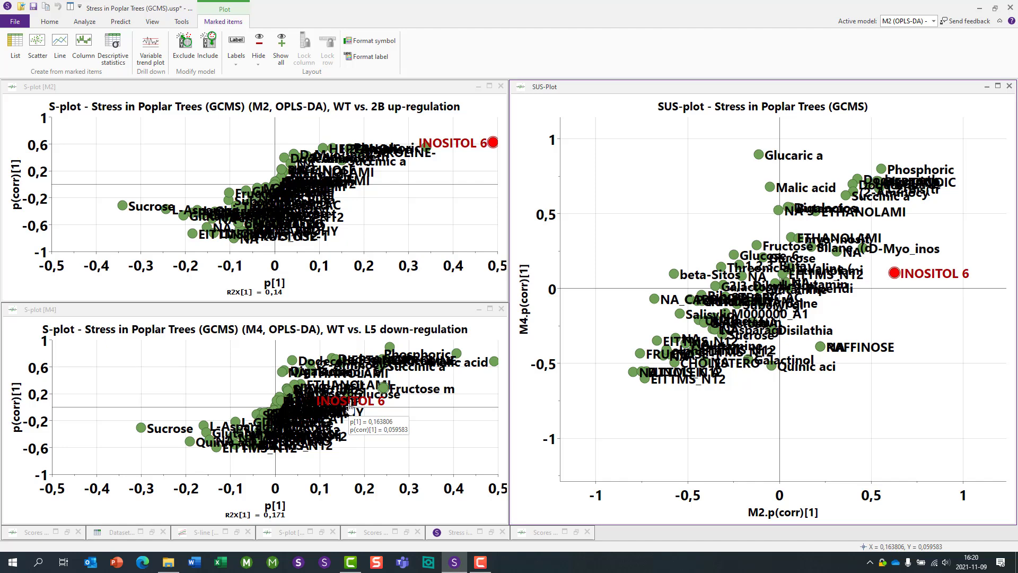
- Mark Glucaric acid in the SUS-plot to locate it in both S-plots, and clear the marking
click(806, 136)
click(759, 155)
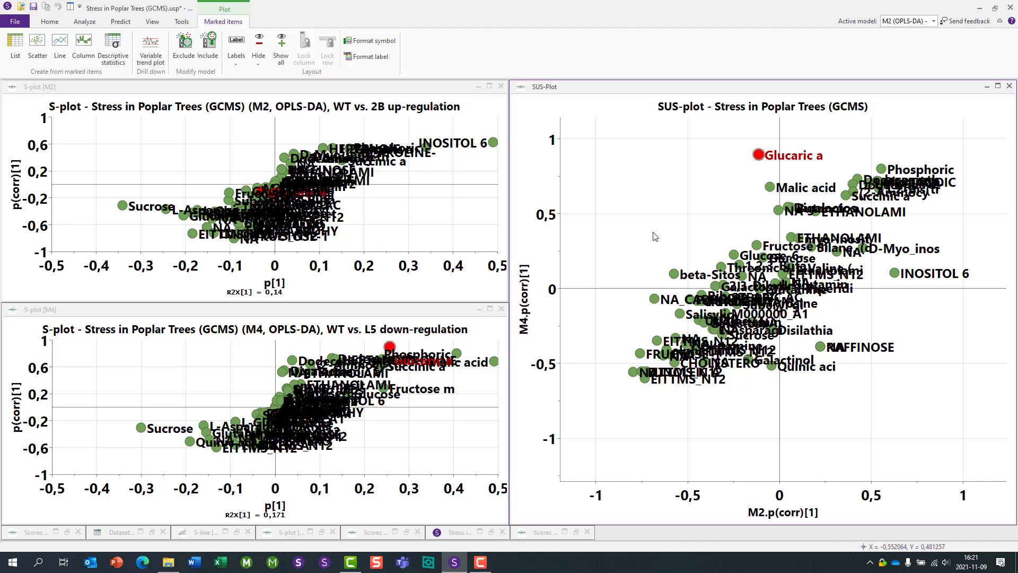
mouse_move(388, 348)
mouse_move(274, 198)
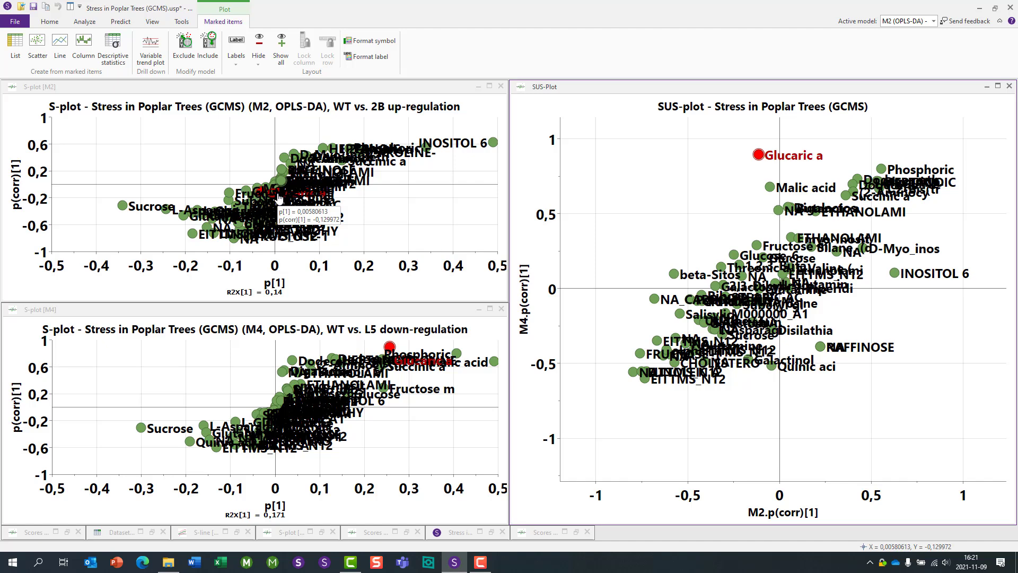
click(597, 195)
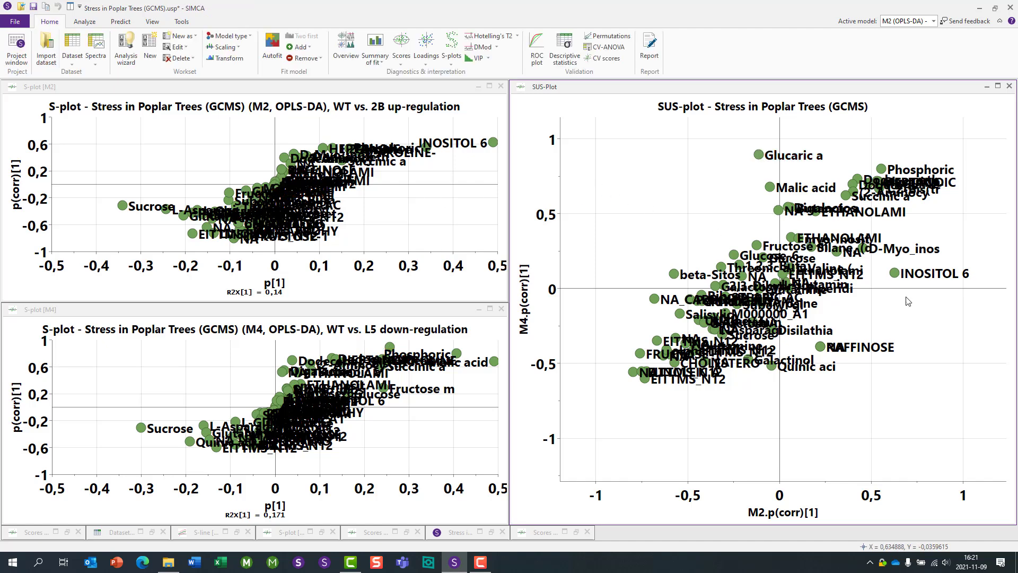